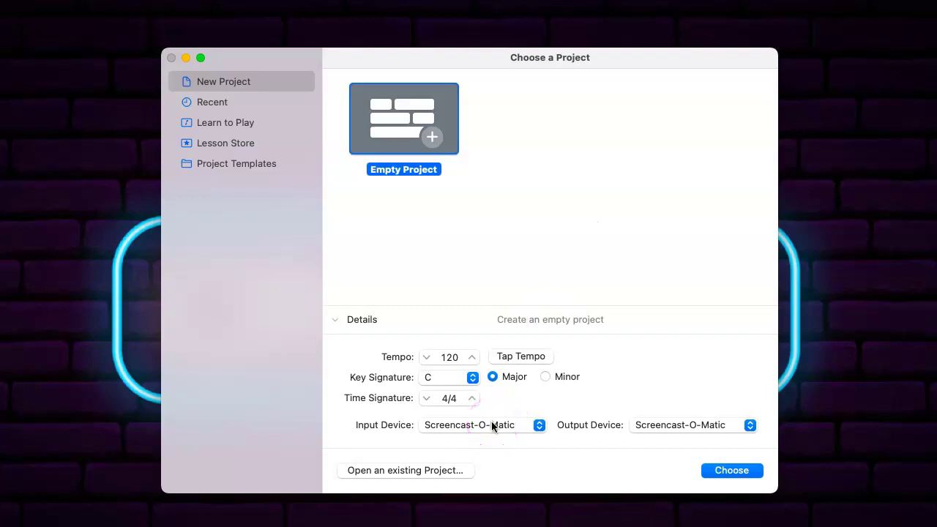
Choose Scarlett 2i4 USB as input and Built-in Output as output, then create the empty project
click(492, 421)
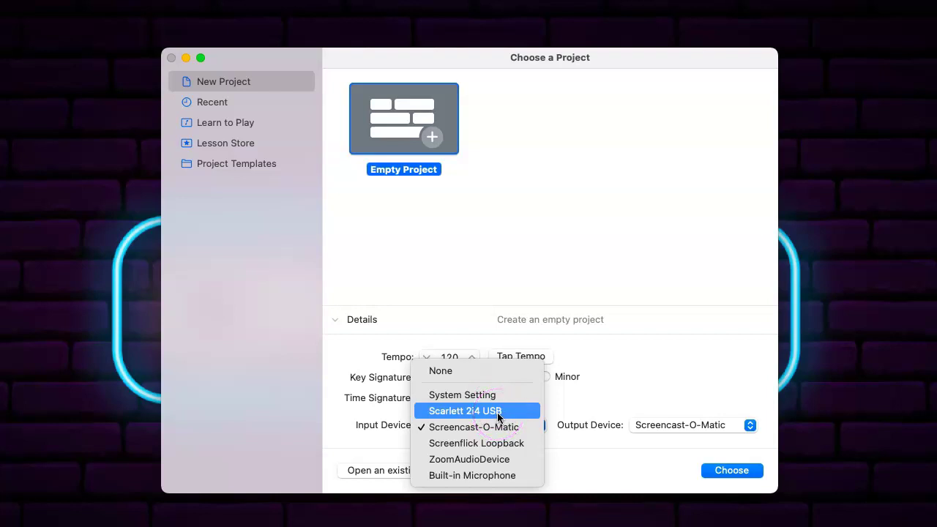
click(498, 414)
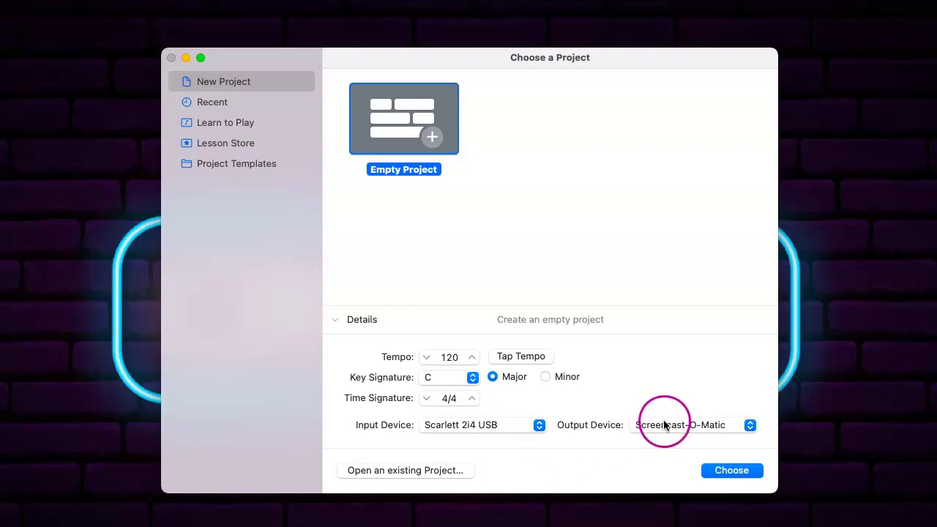
click(683, 432)
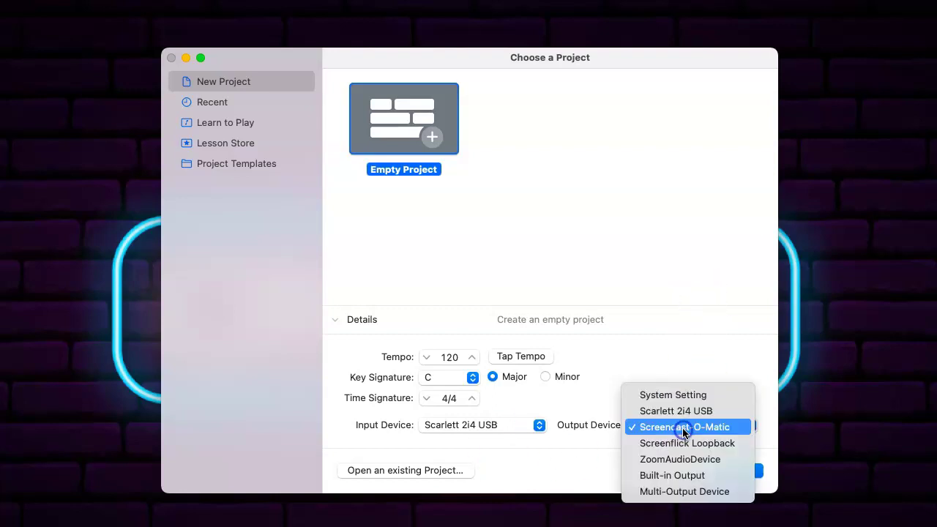
click(673, 475)
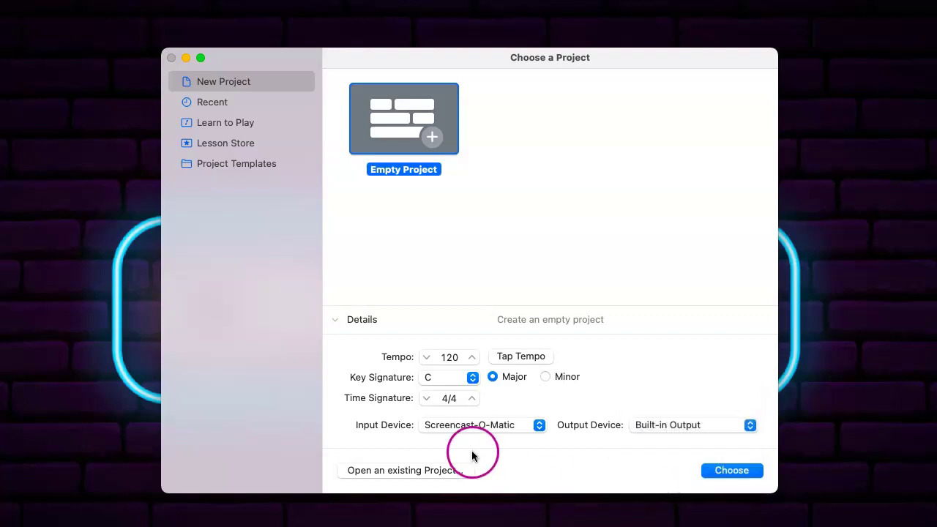
click(476, 425)
click(477, 410)
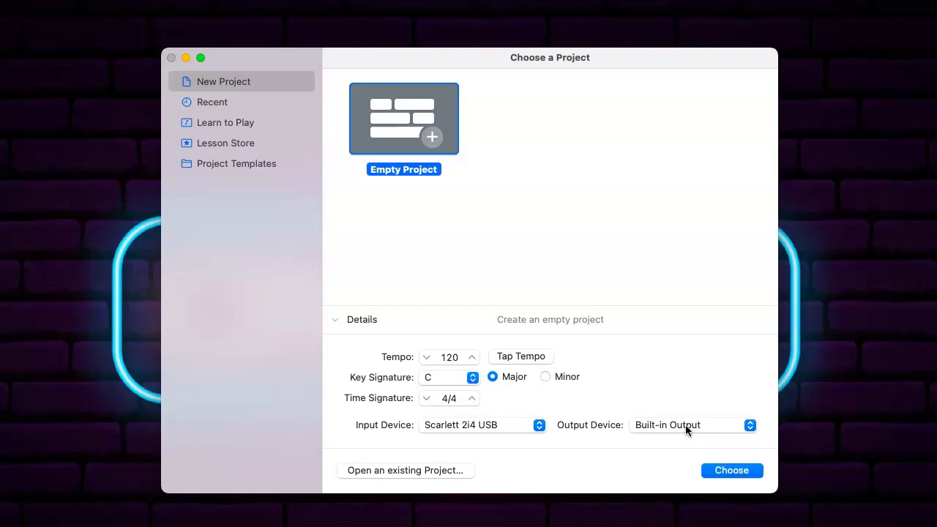
click(711, 472)
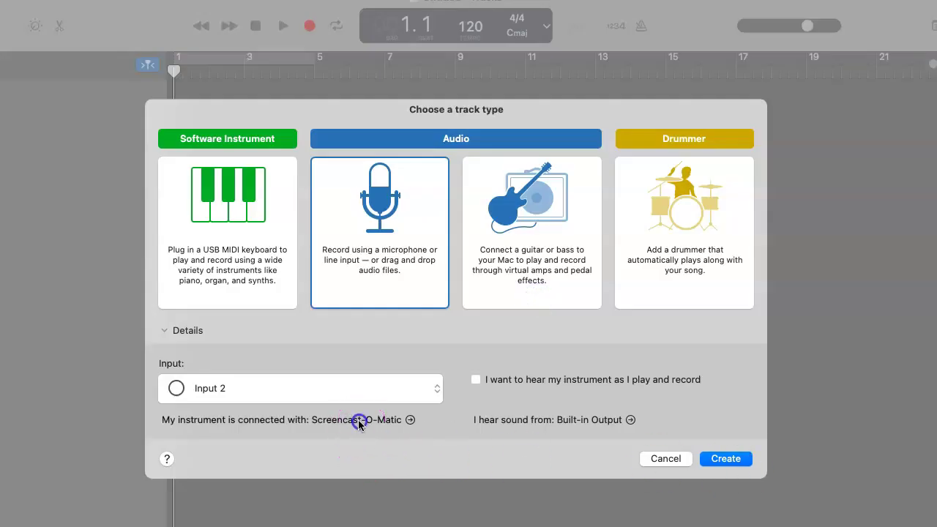
Record the new audio track from Input 1, with Scarlett 2i4 USB input and Built-in Output
click(358, 423)
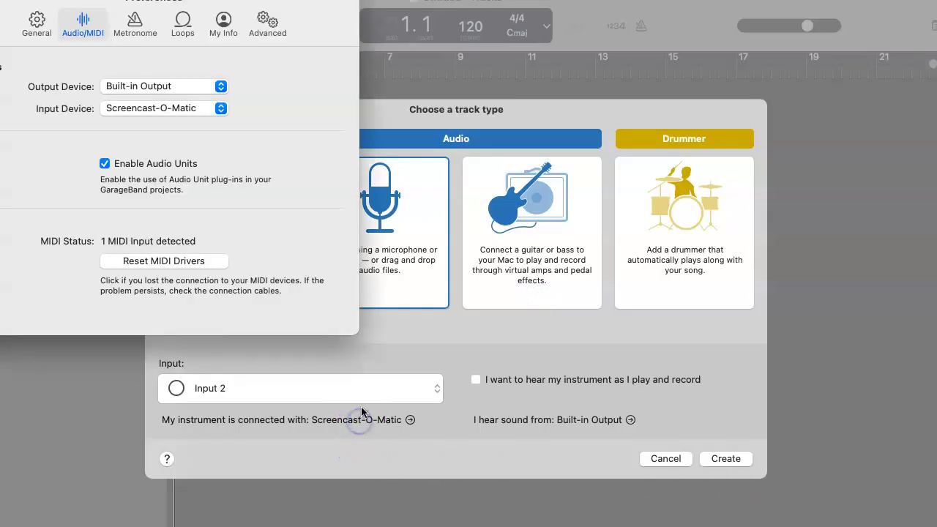
click(359, 388)
click(359, 377)
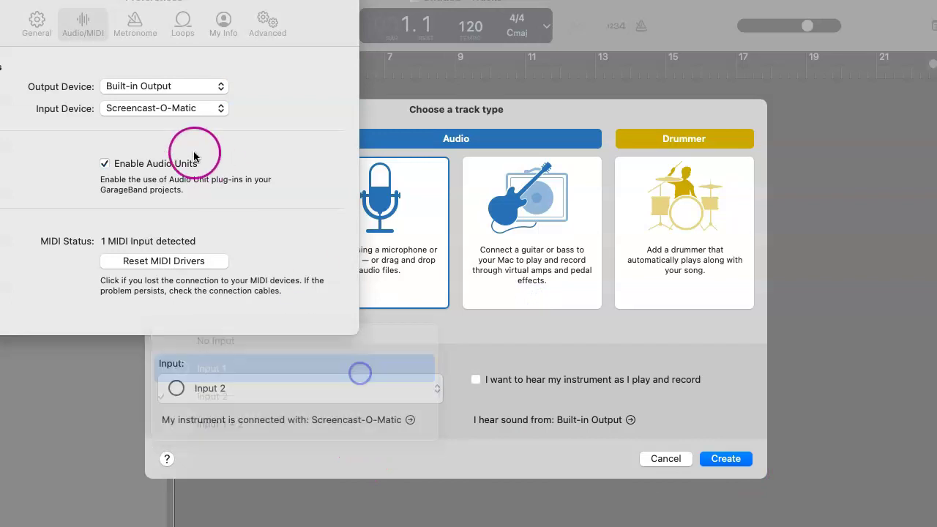
click(183, 88)
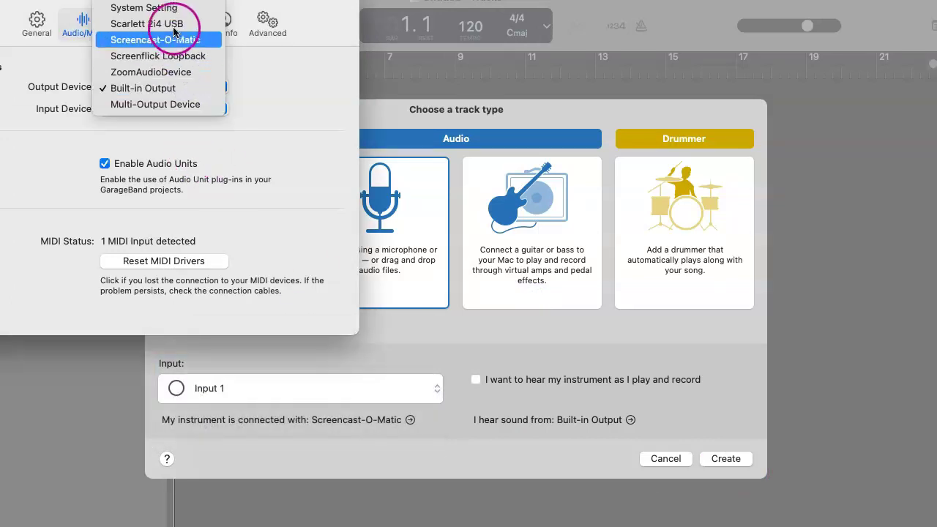
click(257, 83)
click(199, 109)
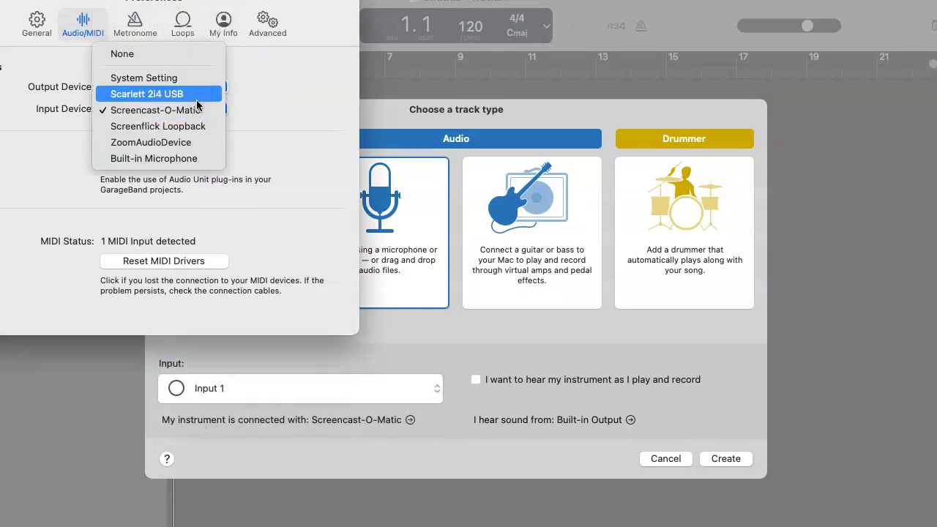
click(192, 90)
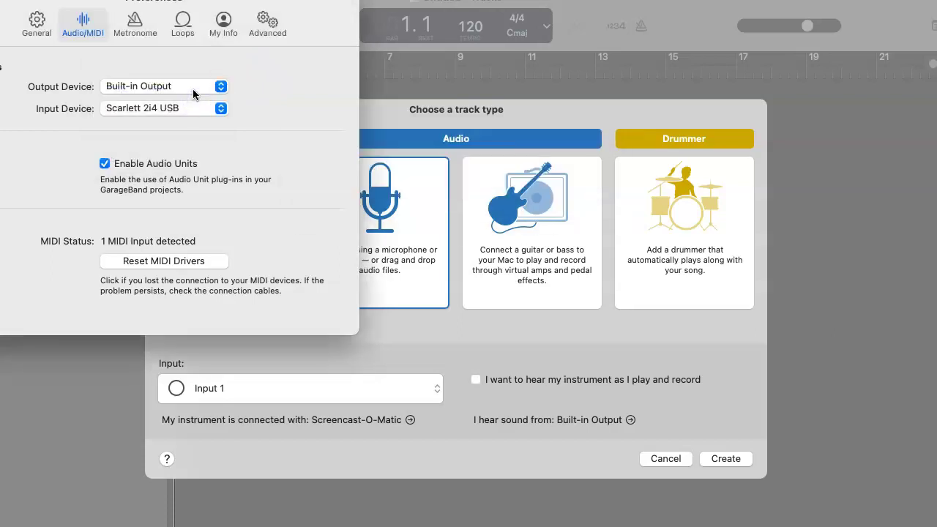
click(202, 134)
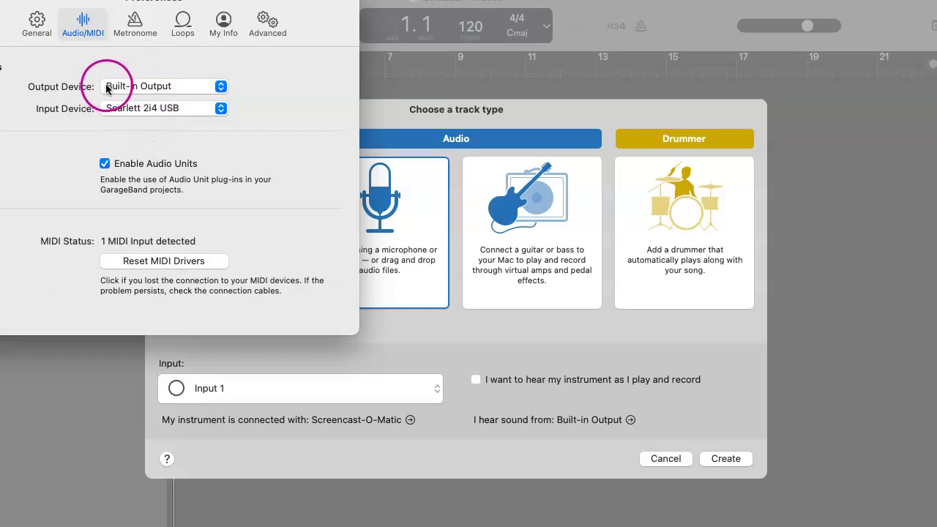
key(super+w)
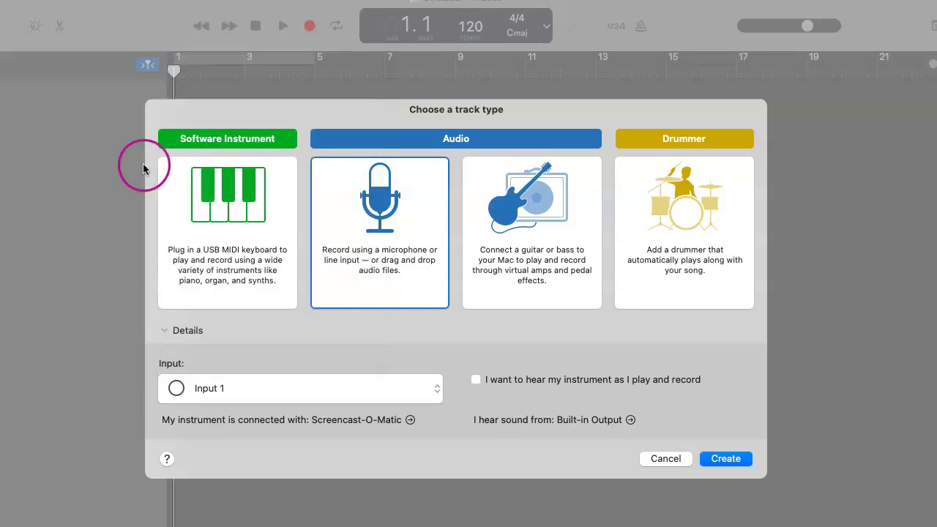
Confirm Scarlett 2i4 USB as the input device in preferences and create the Audio 1 track
click(409, 419)
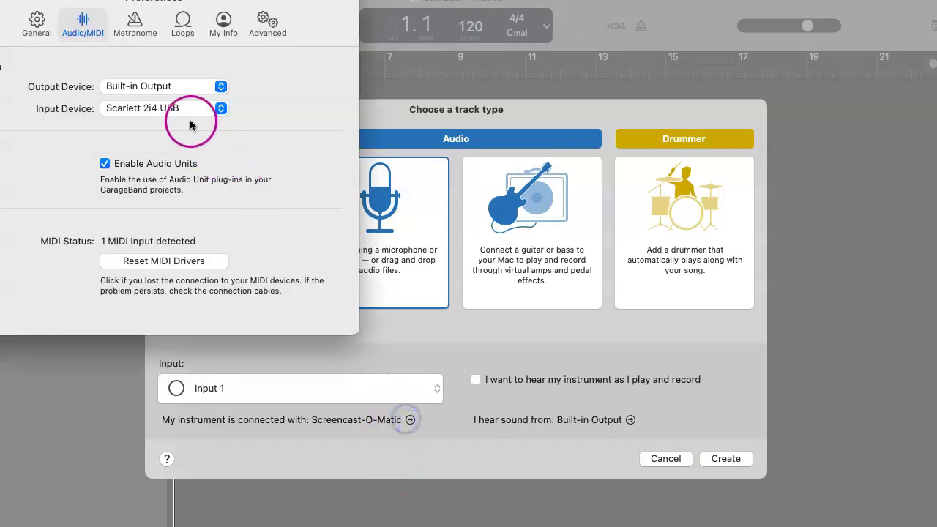
click(209, 110)
click(170, 112)
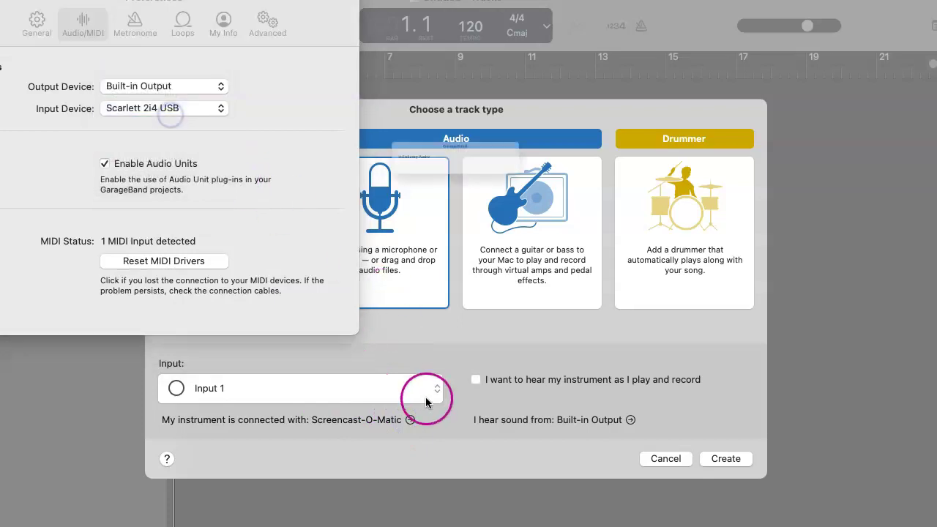
click(425, 326)
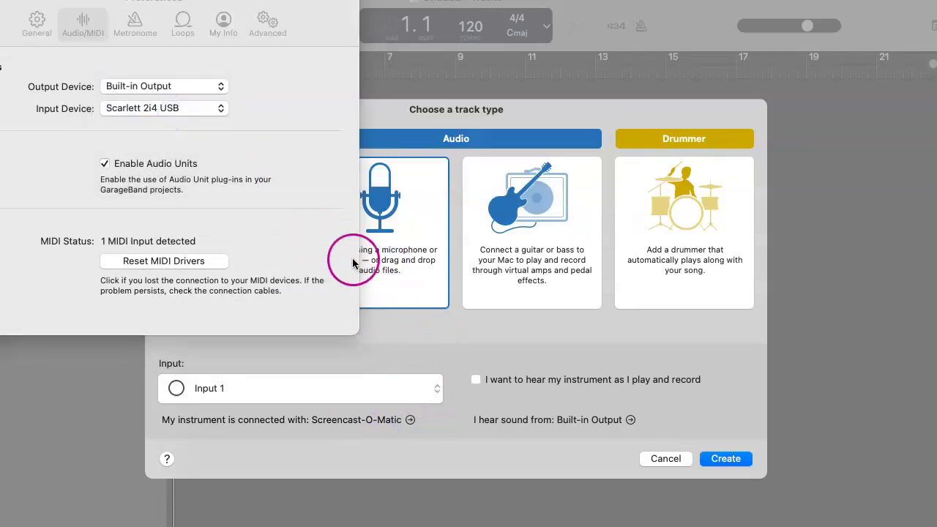
key(super+w)
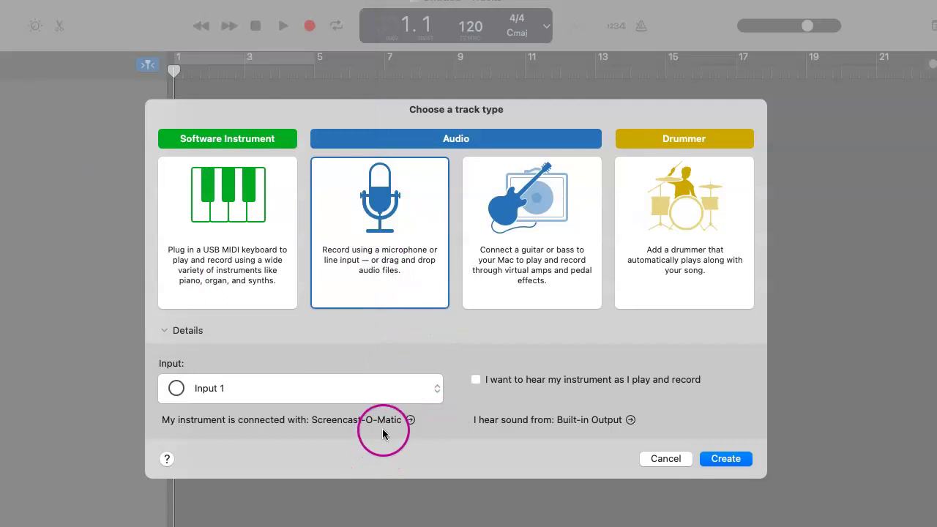
click(407, 419)
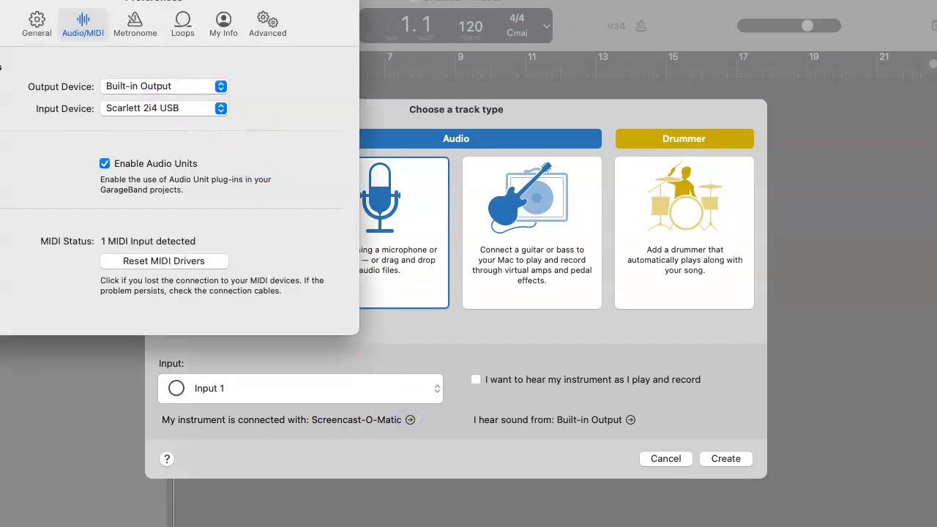
key(super+w)
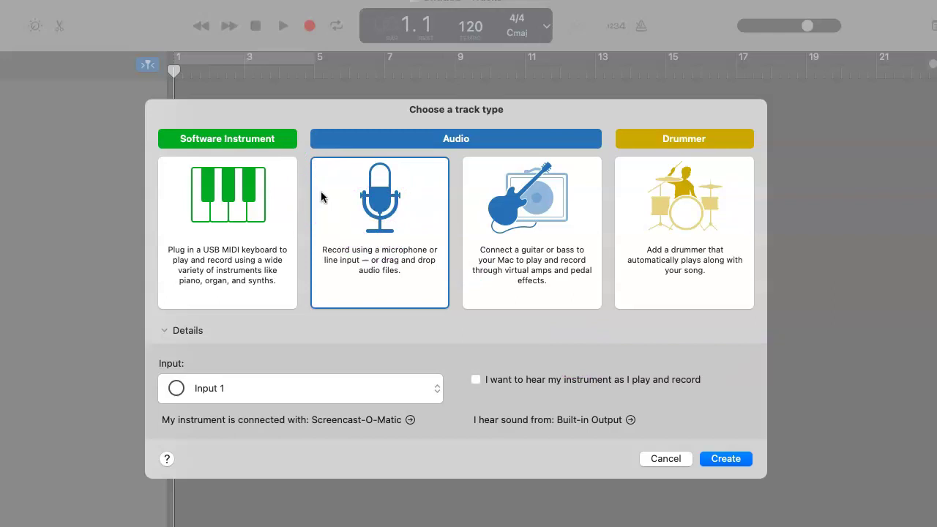
click(739, 459)
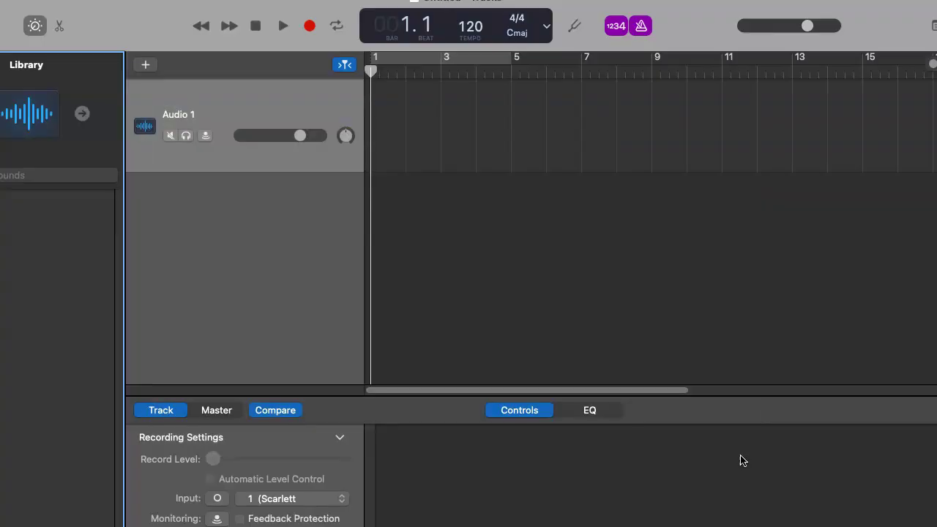
Keep Scarlett input 1 as Audio 1's recording input and switch the input format to mono
click(636, 333)
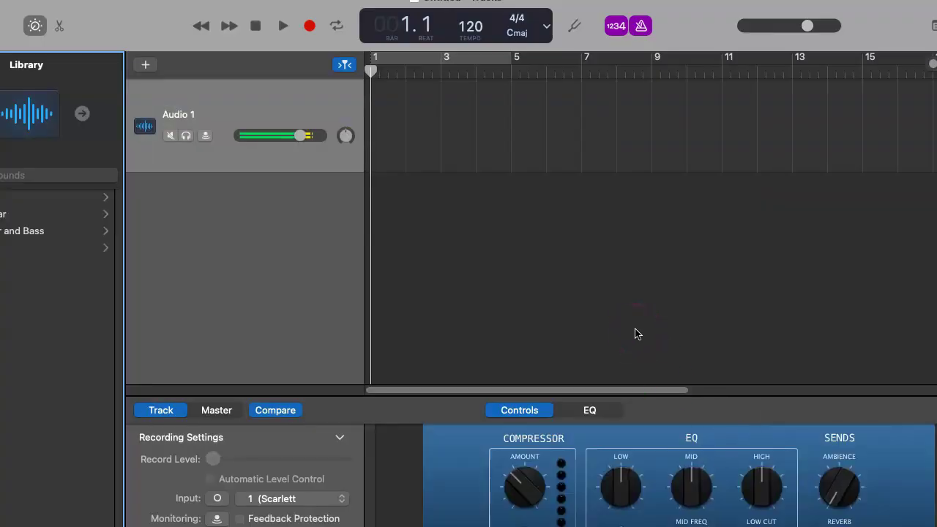
click(301, 139)
click(186, 117)
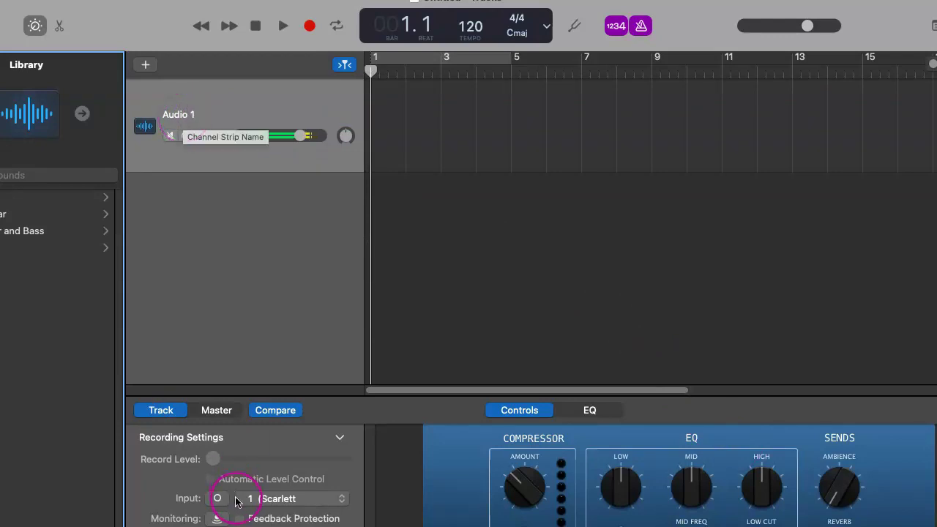
click(273, 497)
click(241, 502)
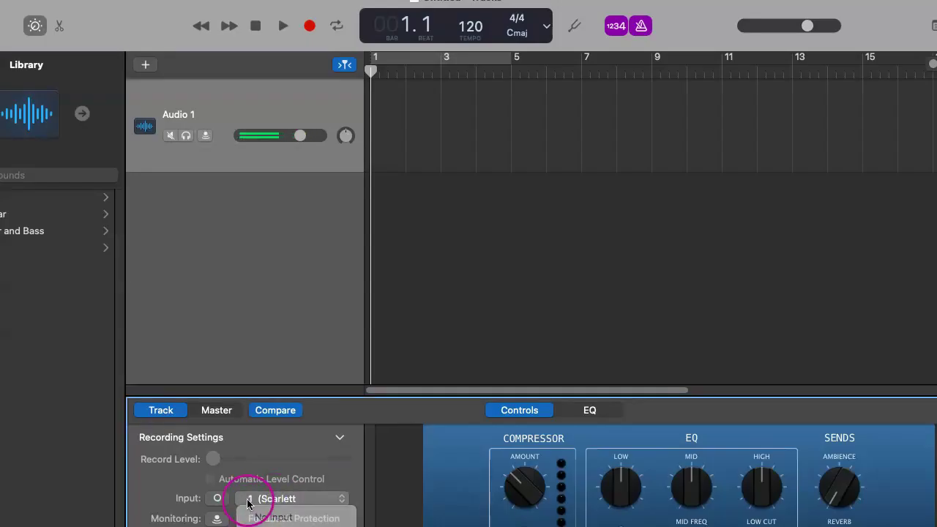
click(219, 500)
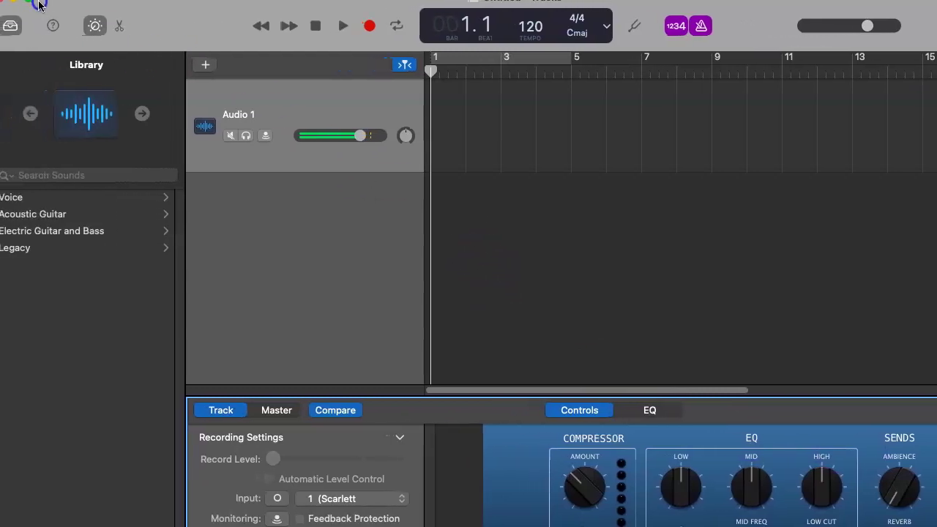
Apply the Narration Vocal preset from the Voice category to Audio 1
click(44, 200)
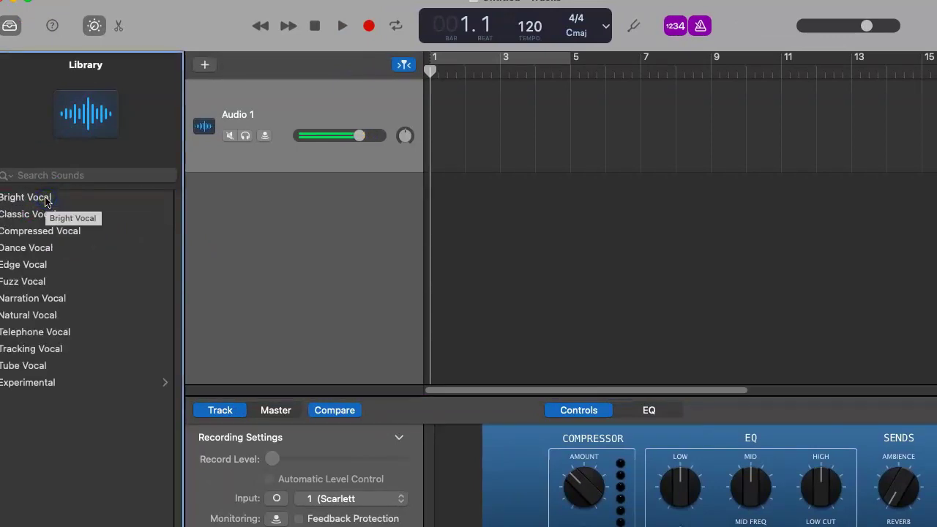
click(35, 299)
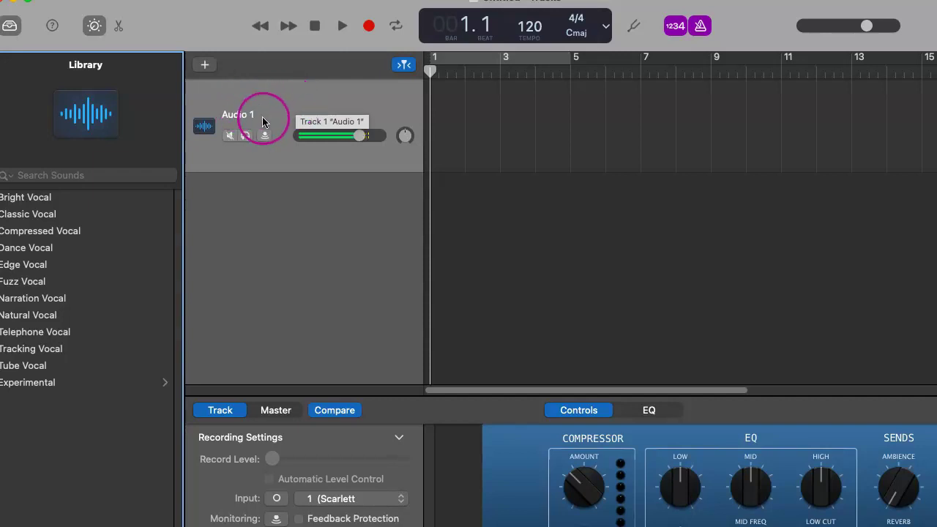
Rename the Audio 1 track to 'Jim'
click(237, 115)
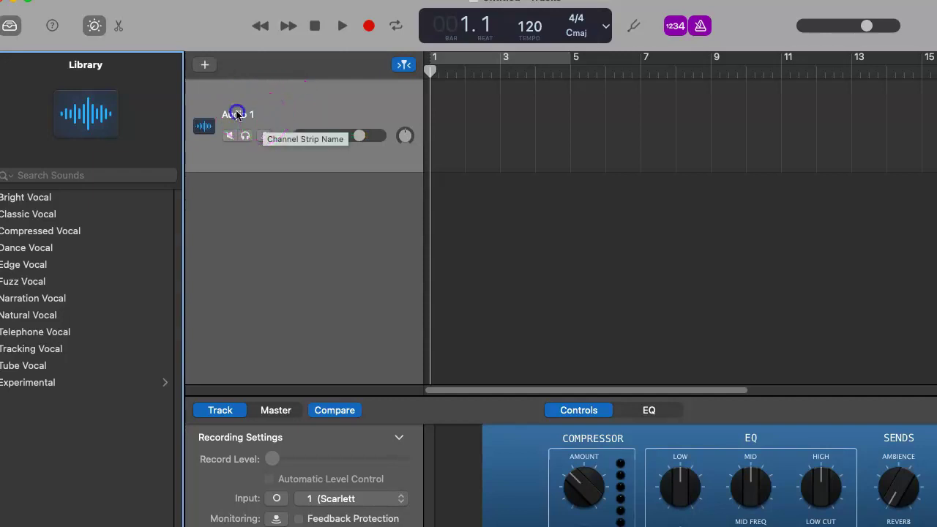
click(237, 115)
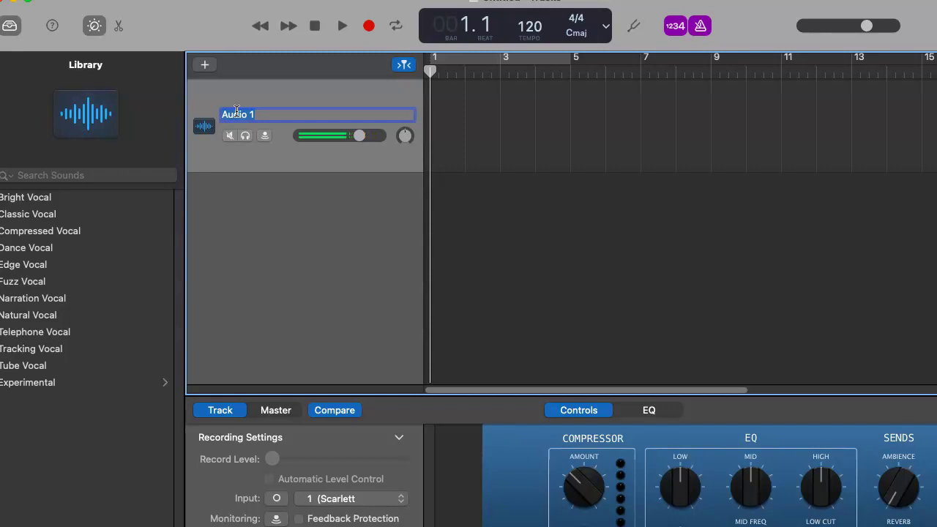
text(Jim)
key(Return)
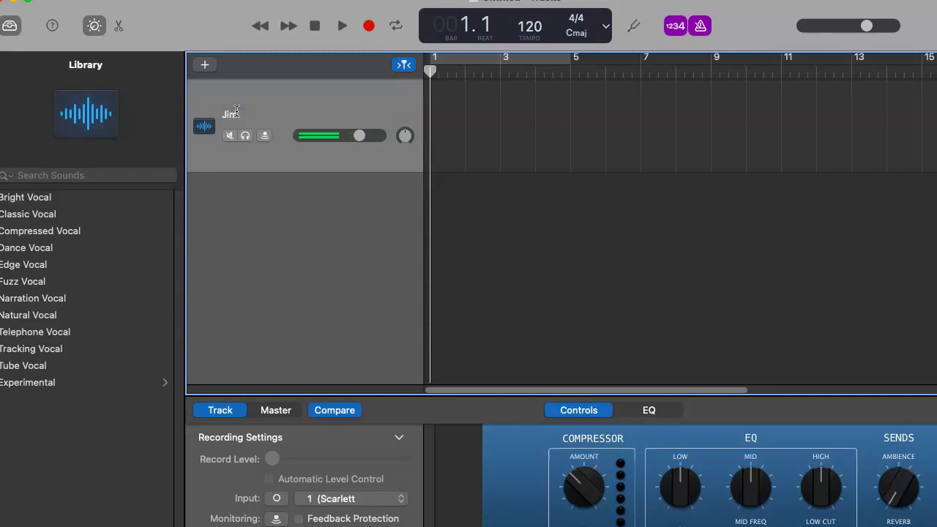
Switch off the count-in and the metronome
click(368, 26)
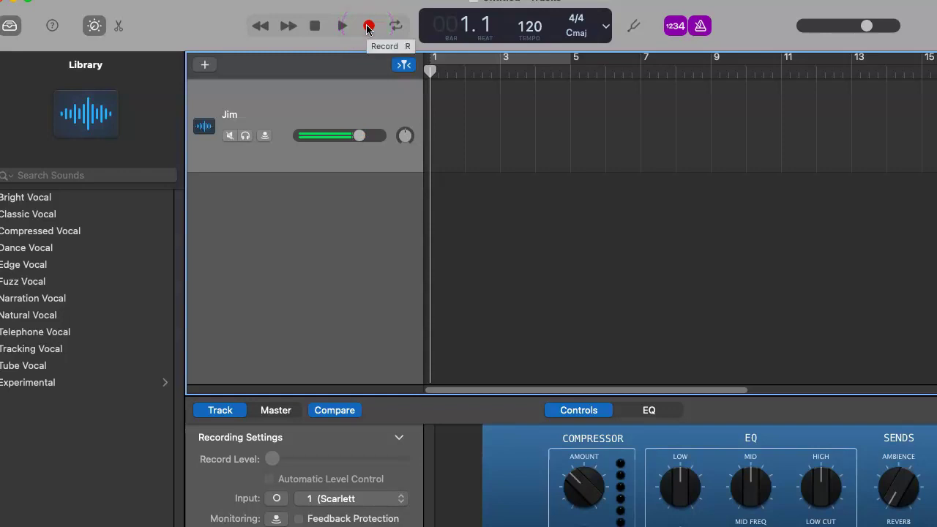
click(674, 27)
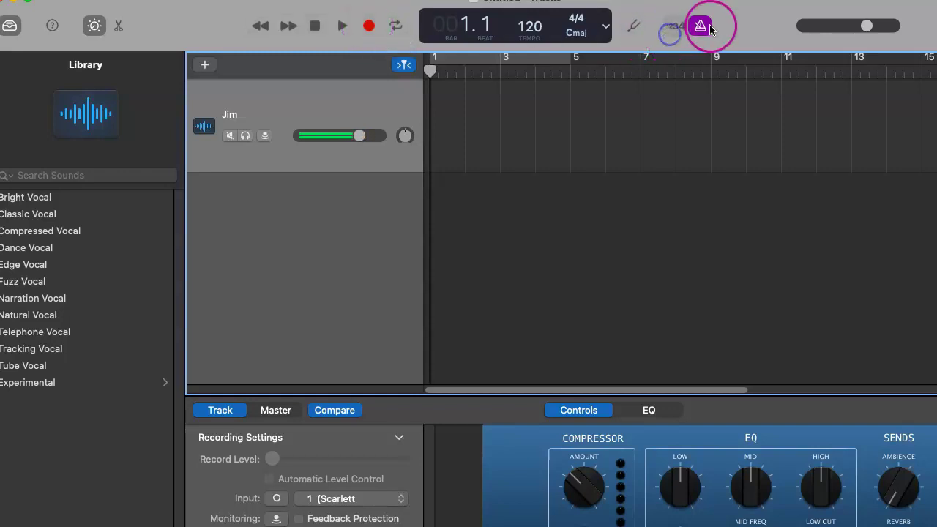
click(701, 26)
click(370, 29)
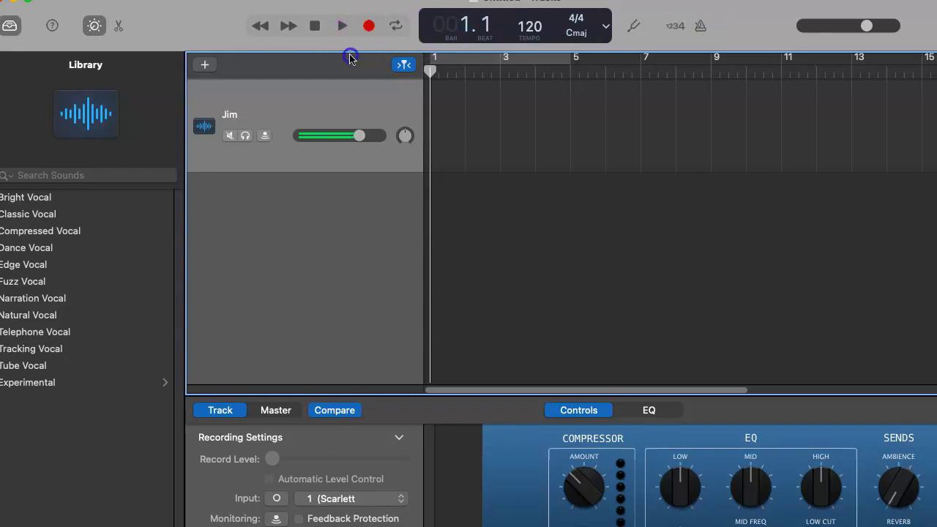
Add Record Enable to the track headers, arm the Jim track, and start recording
click(205, 0)
mouse_move(238, 0)
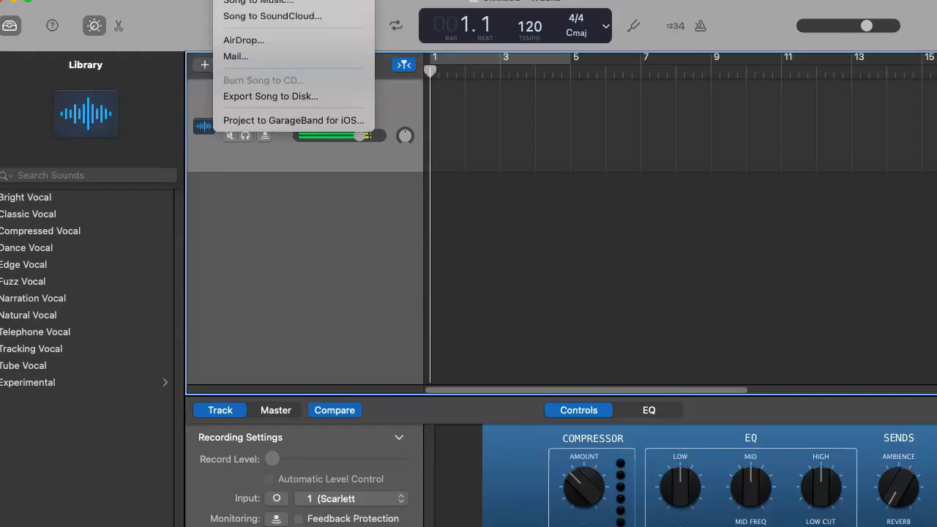
mouse_move(121, 0)
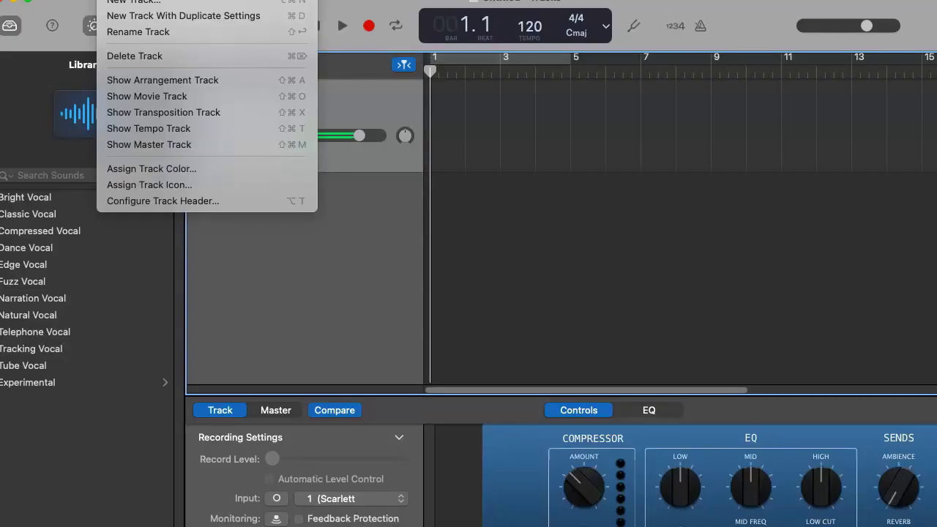
click(164, 208)
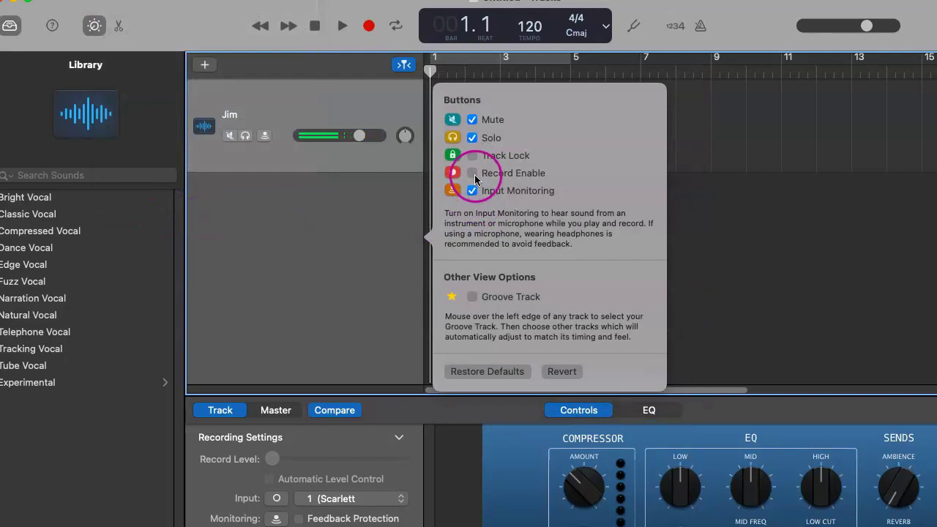
click(474, 174)
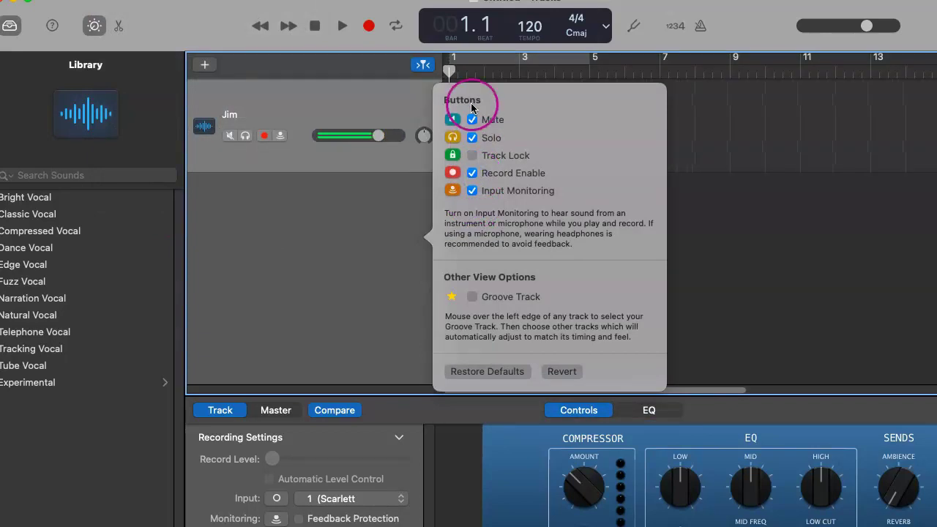
click(706, 325)
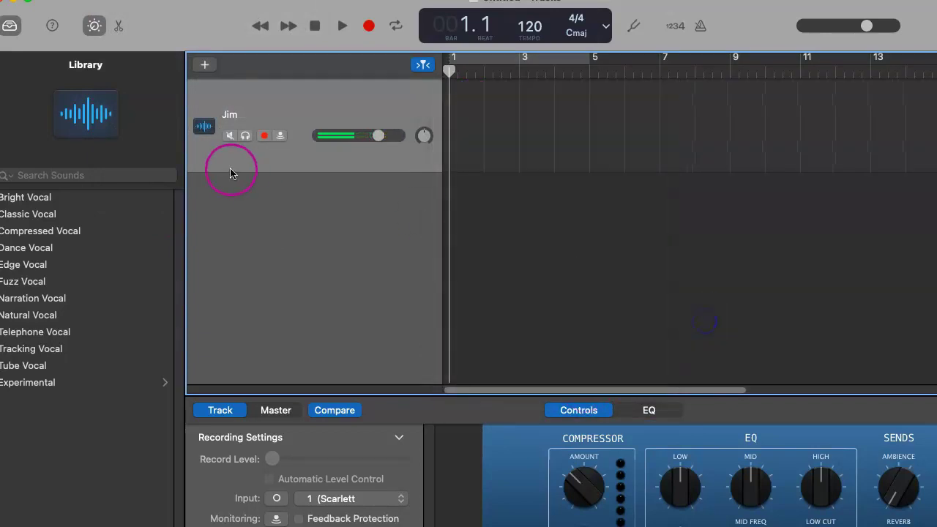
click(265, 140)
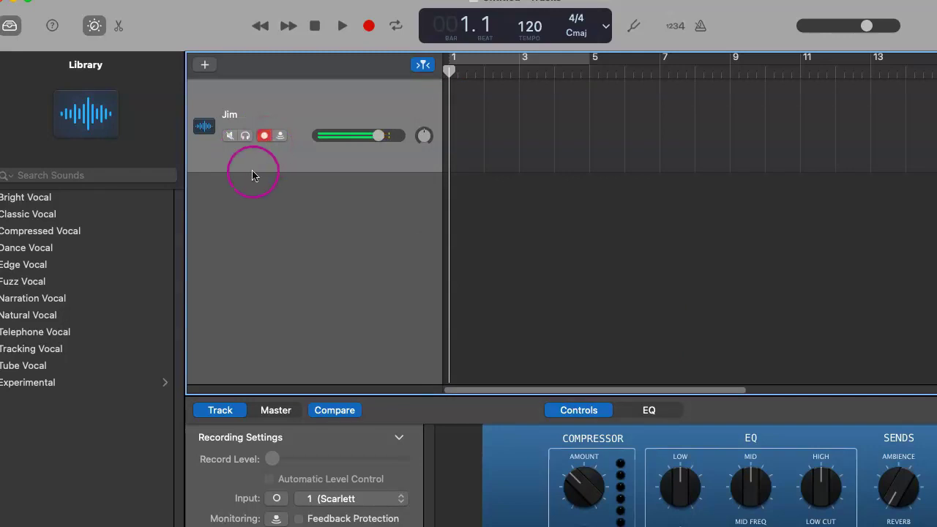
click(370, 27)
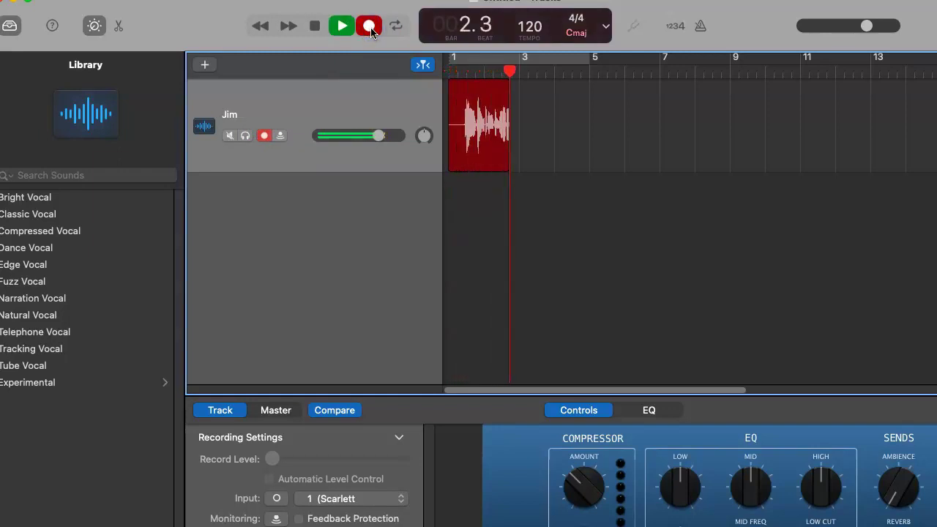
Stop recording, return to the start, and play back the Jim#01 region before stopping
click(315, 27)
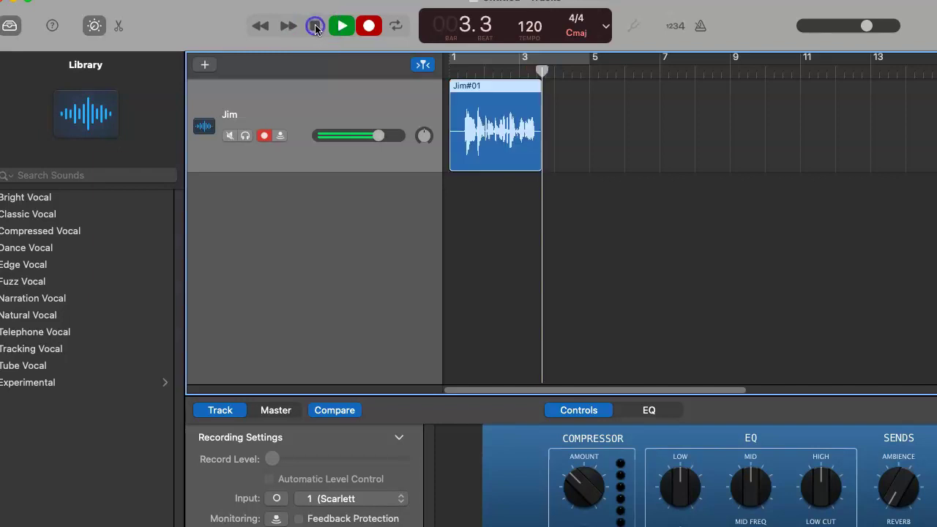
click(474, 66)
click(341, 26)
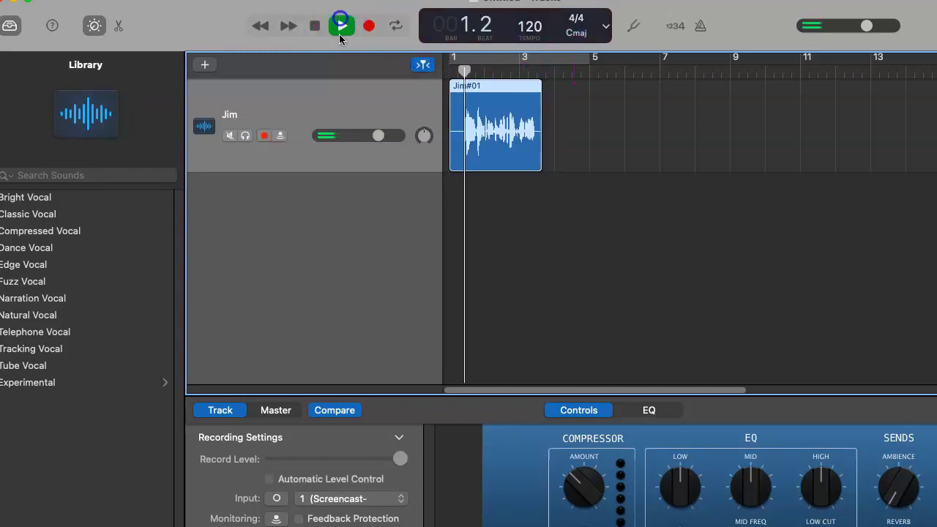
click(350, 134)
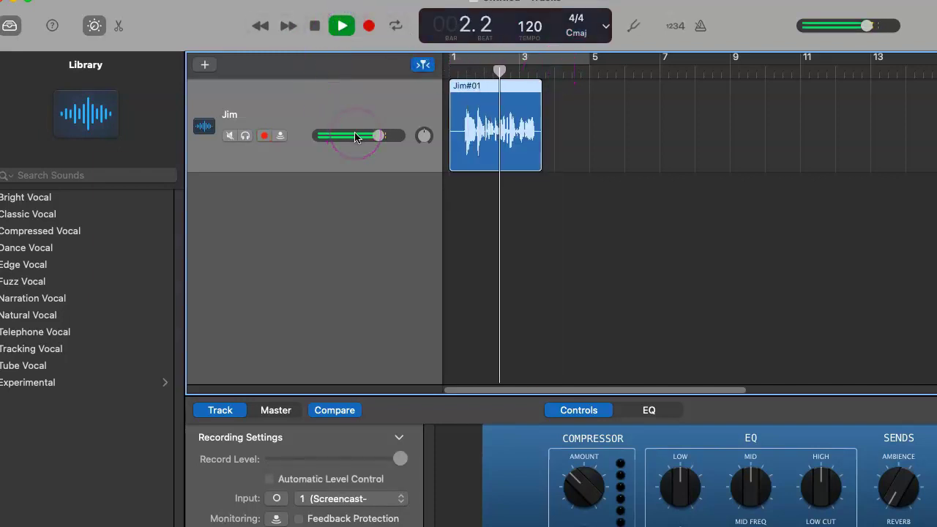
click(314, 25)
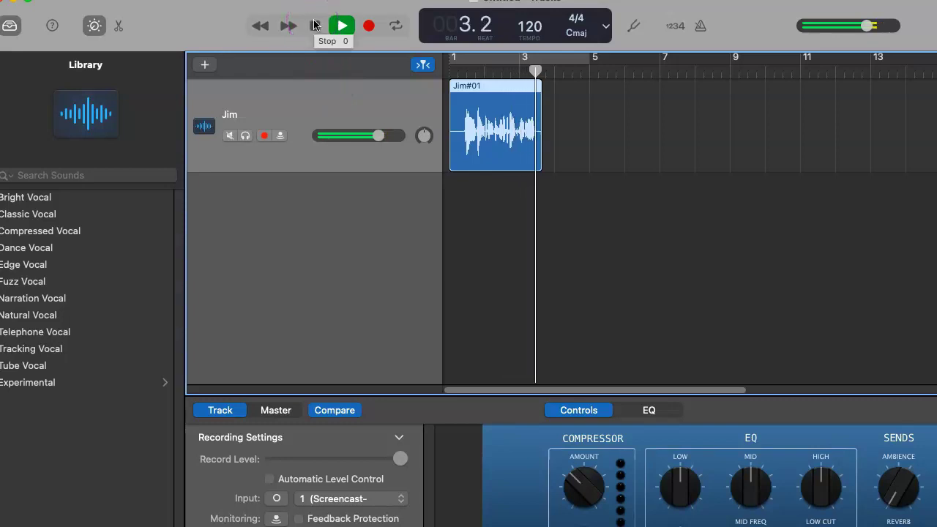
click(314, 26)
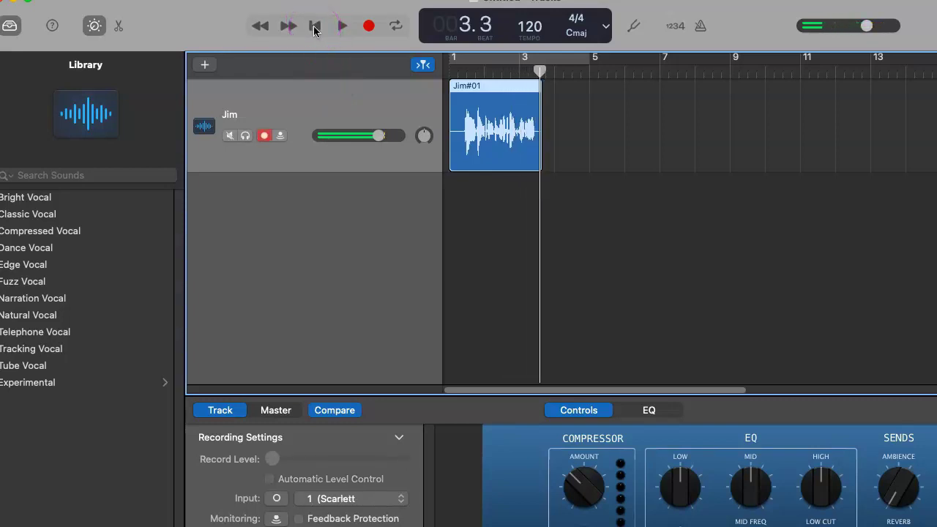